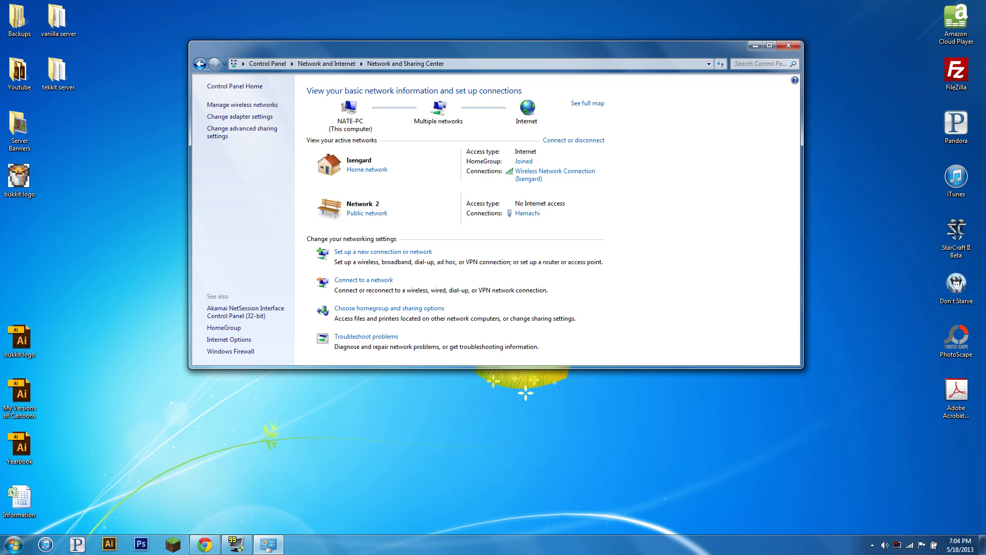
Step: Open the Wireless Network Connection (Isengard) status from Network and Sharing Center
key(alt+F4)
key(super)
key(Escape)
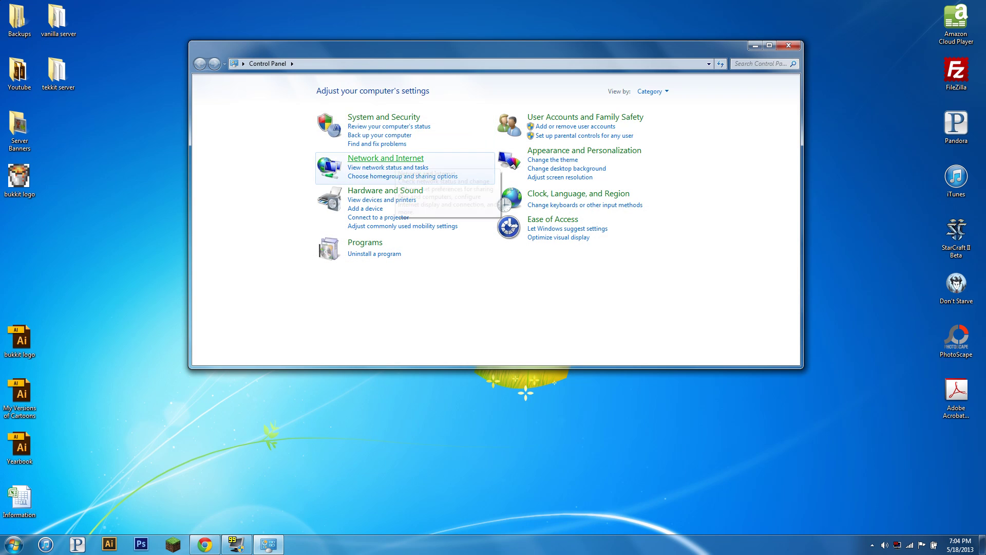
click(386, 158)
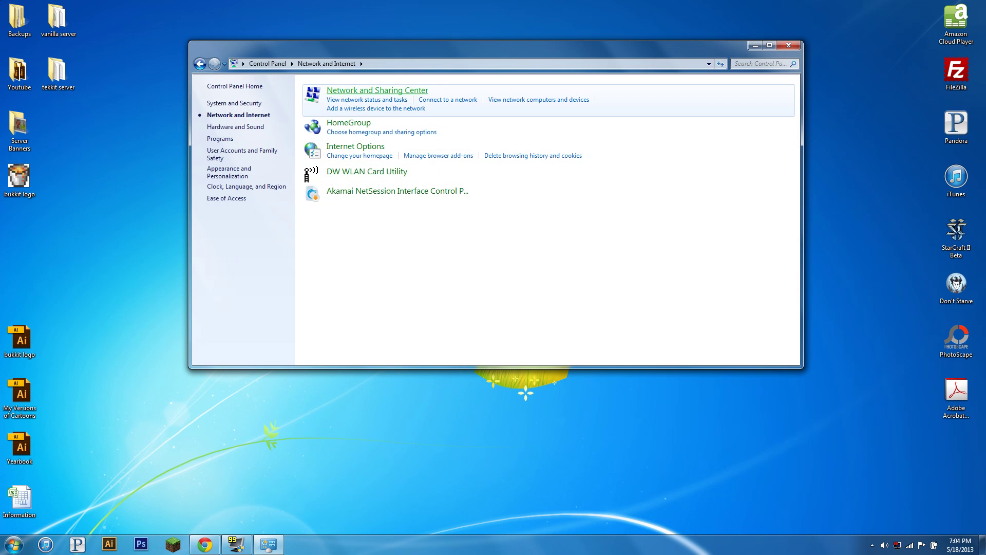
click(377, 90)
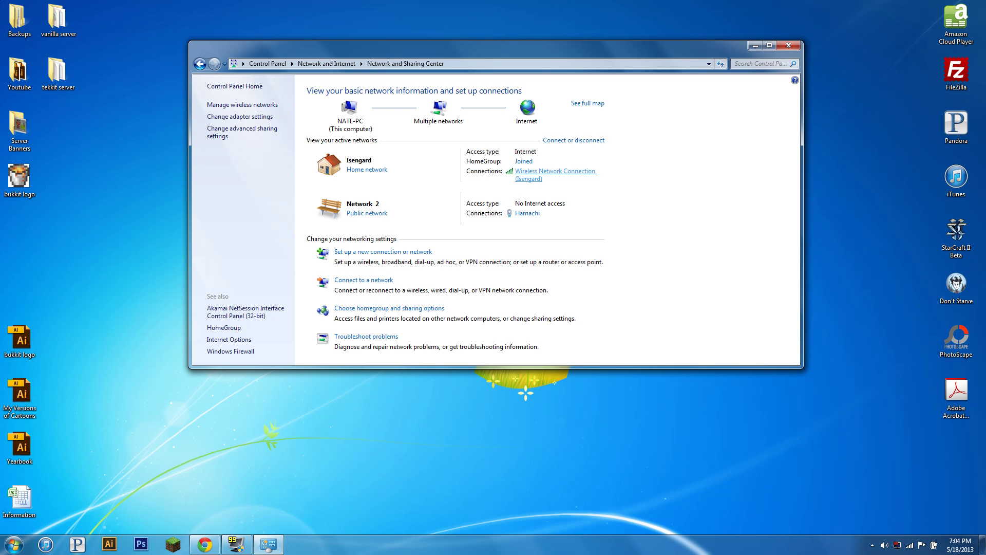
click(555, 171)
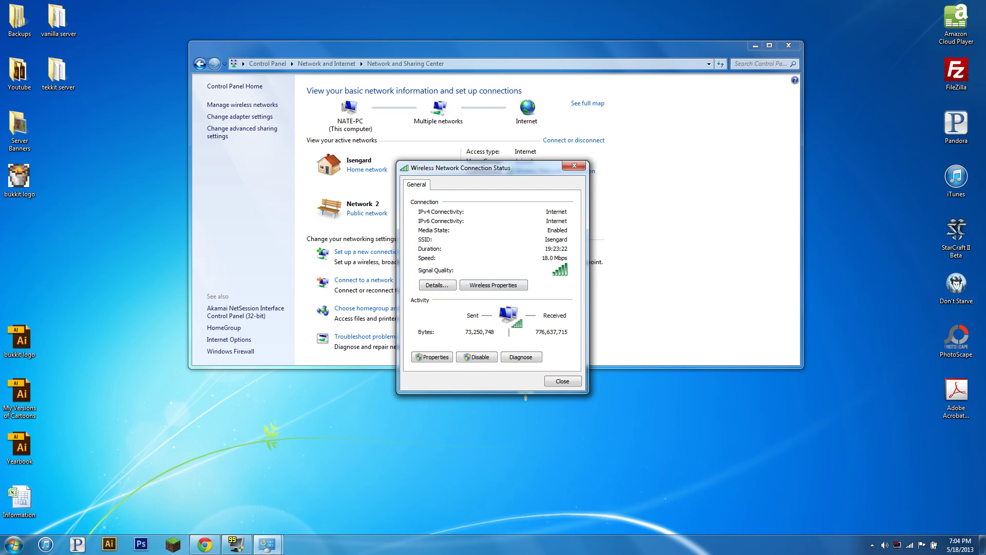
Step: Set the wireless adapter's IPv4 to manual: 192.168.1.144, mask 255.255.255.0, gateway 192.168.1.1
click(432, 357)
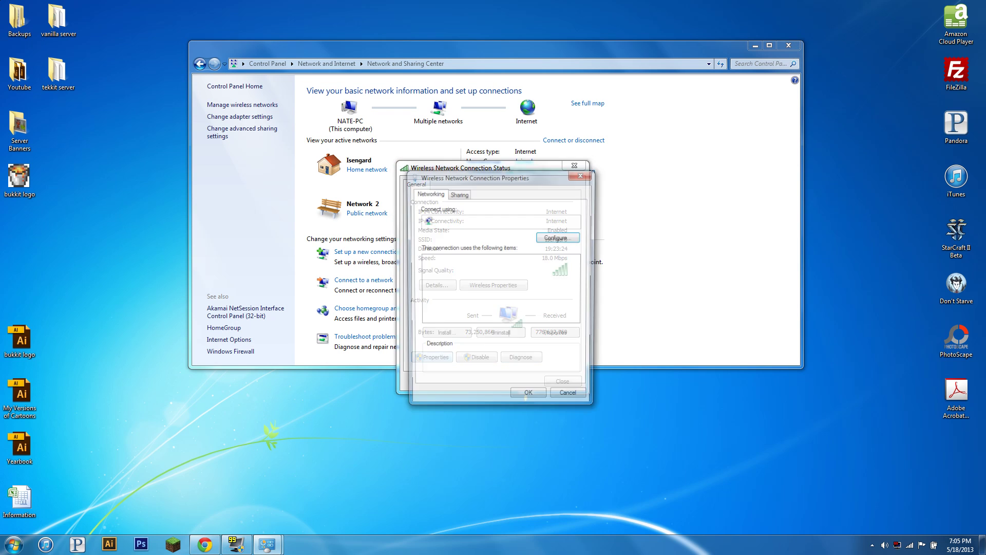
click(488, 303)
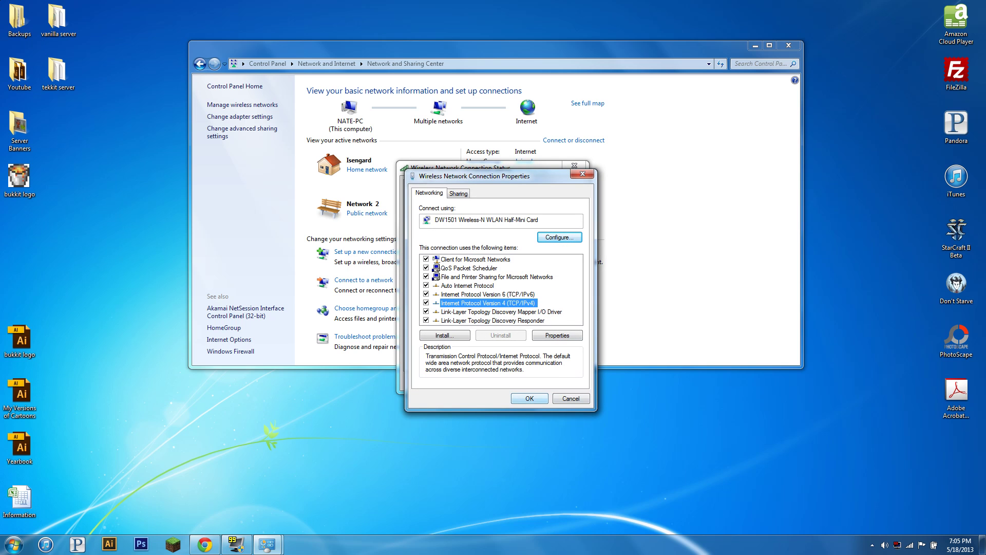
double_click(488, 303)
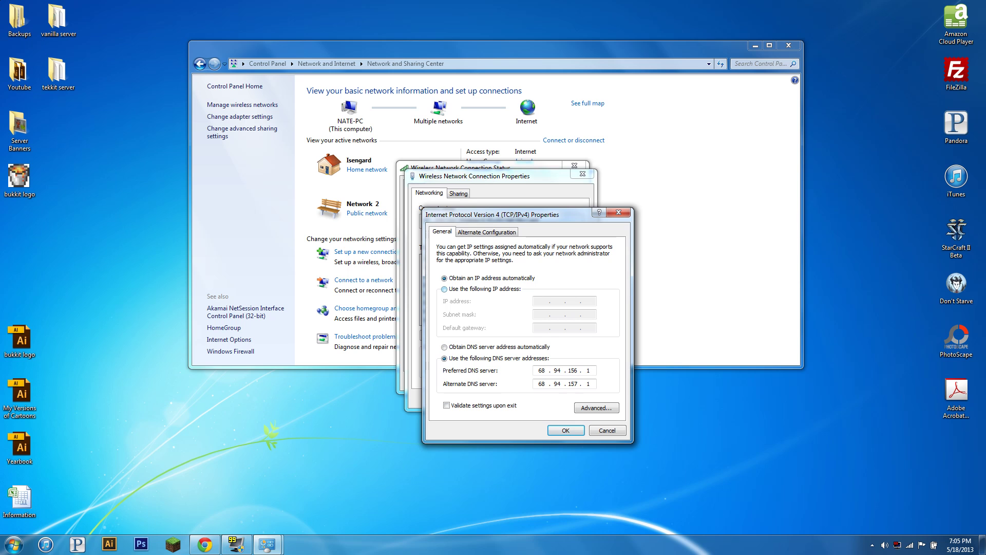
click(444, 289)
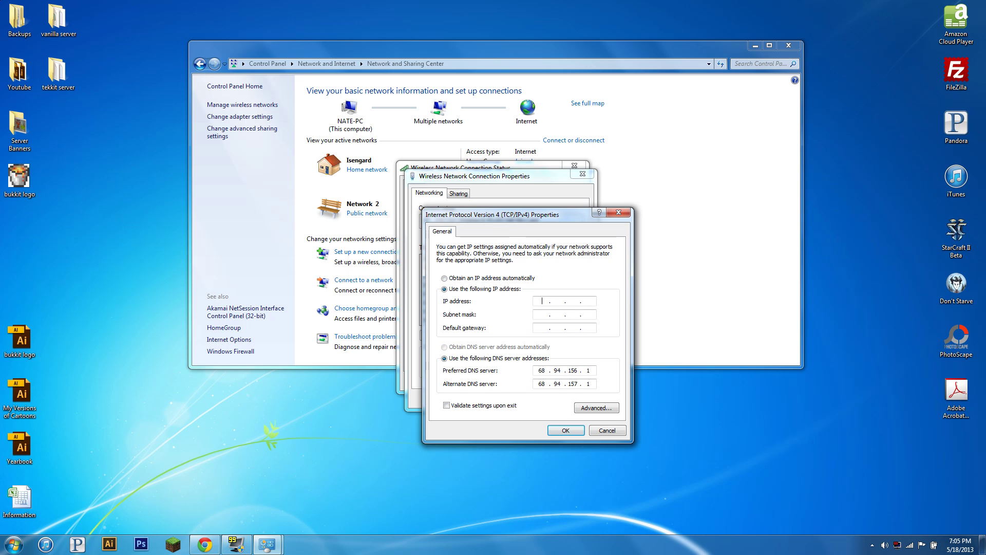
text(192 . 168 . 1 .)
key(Tab)
click(588, 301)
text(1441921681)
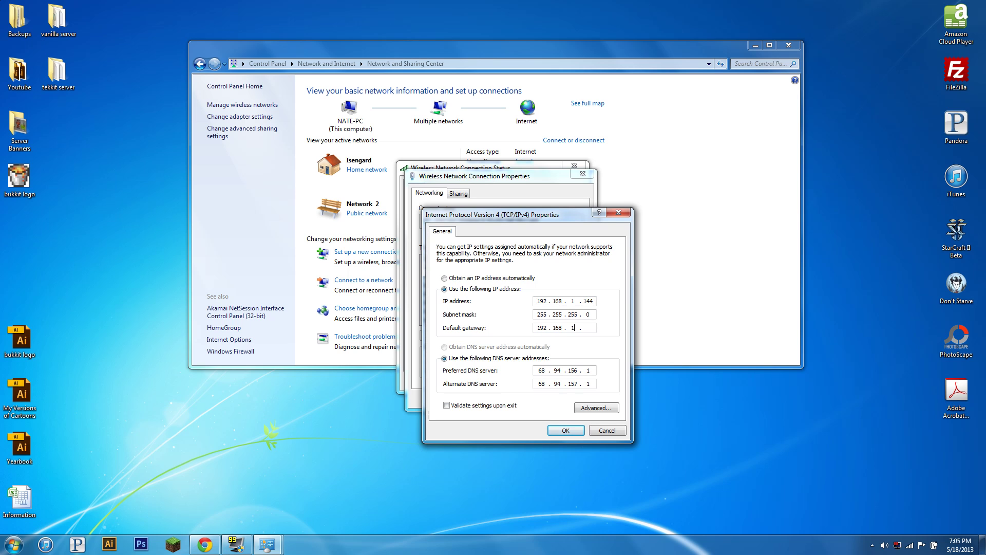
text(.)
key(super)
Step: Run ipconfig /all in a Command Prompt beside the IPv4 settings and scroll back through the output
key(Up)
key(Up)
key(Return)
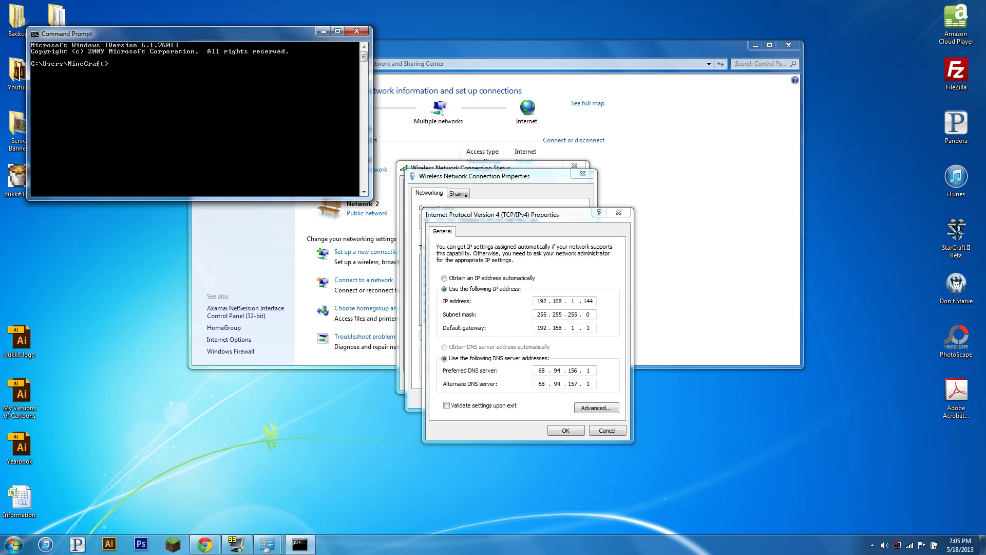
drag(204, 34, 241, 115)
text(ipconfig/all)
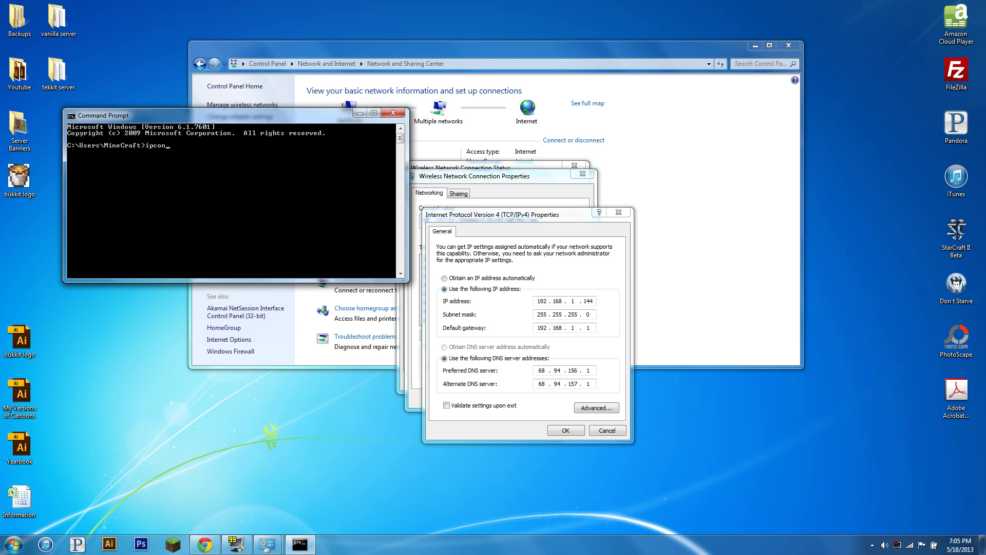
key(Return)
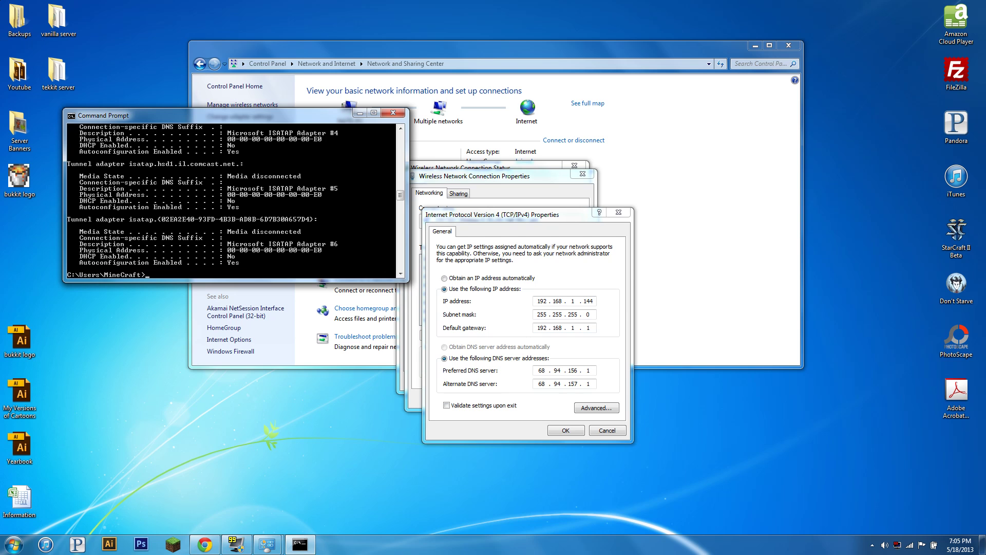
scroll(231, 200, up, 15)
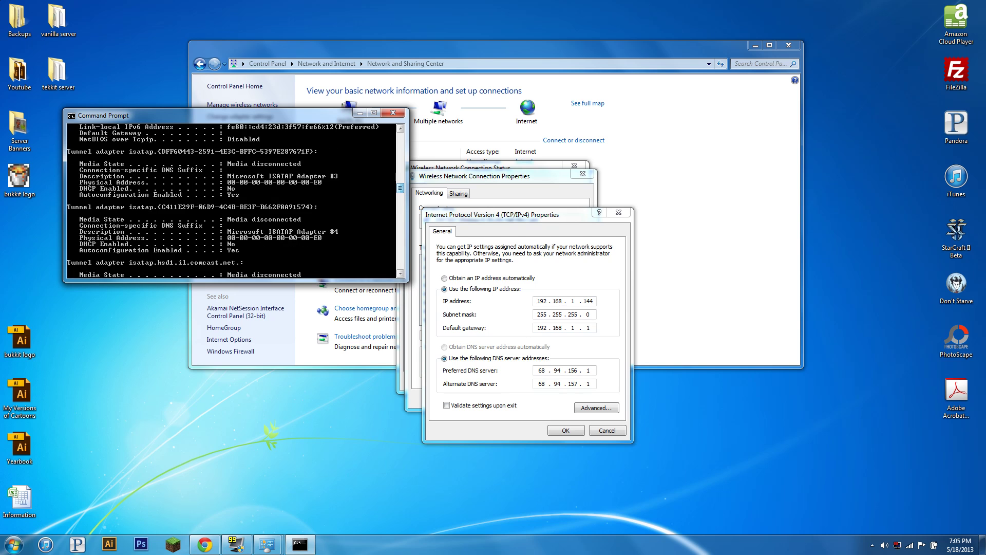
scroll(231, 201, up, 1)
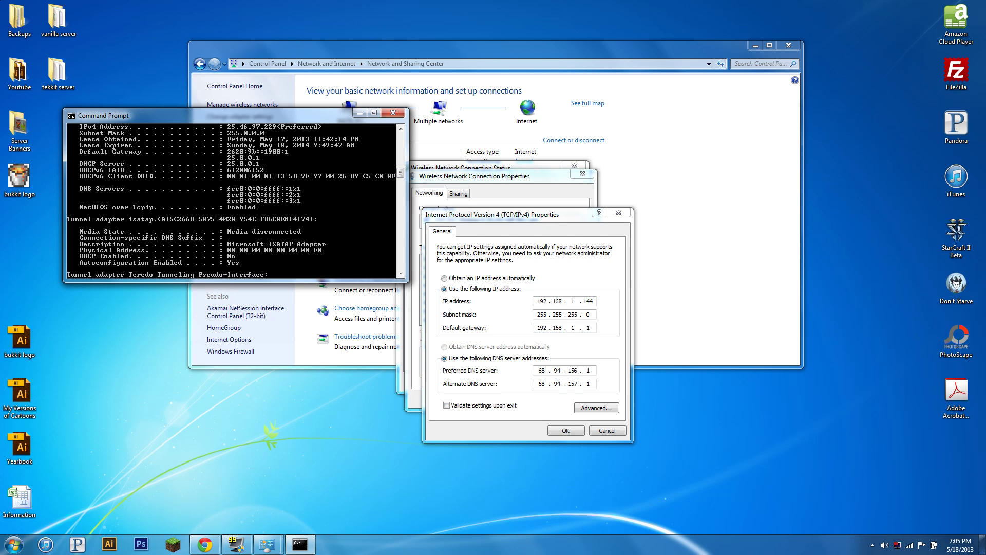
scroll(231, 200, up, 7)
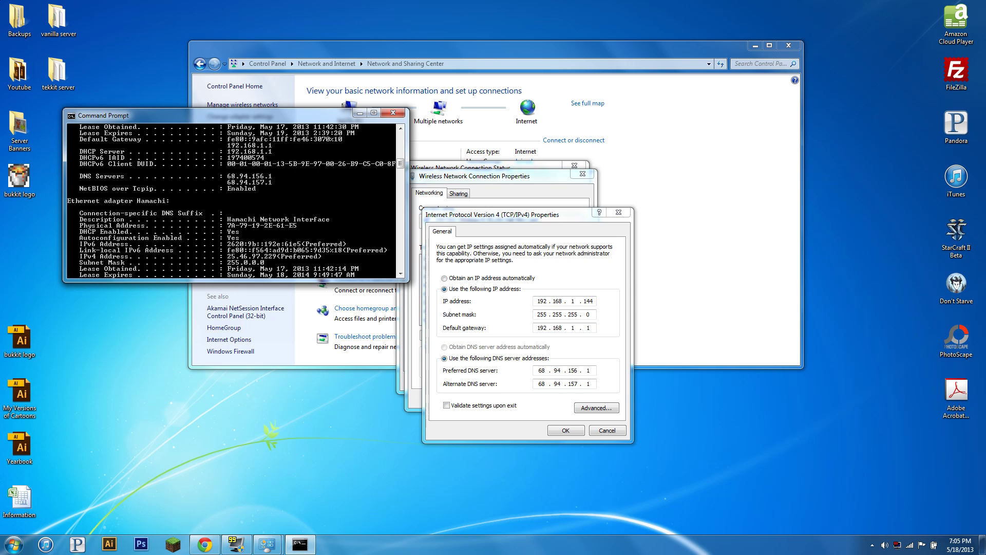
click(393, 113)
Step: Save the static IPv4 settings despite the multiple-gateways warning and close the network windows
key(Return)
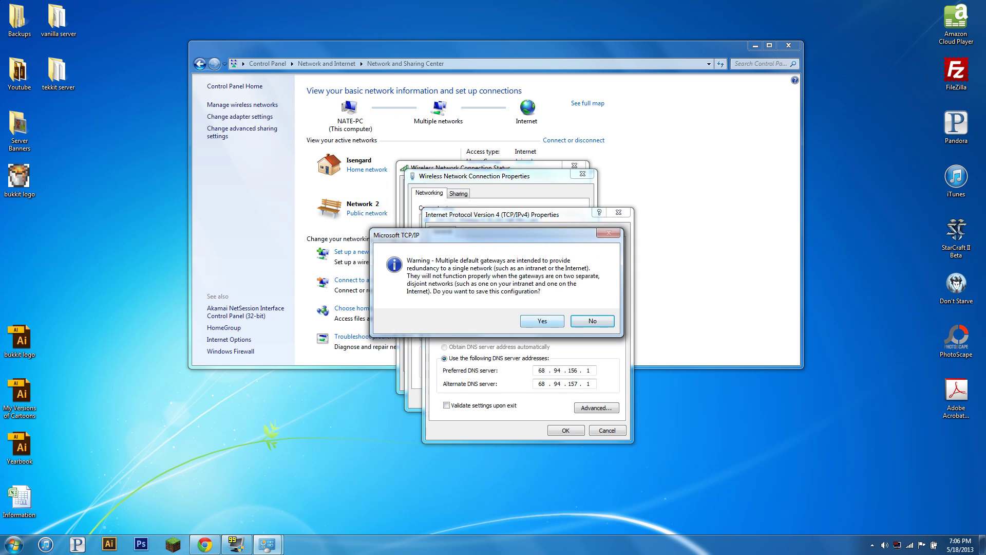
key(Return)
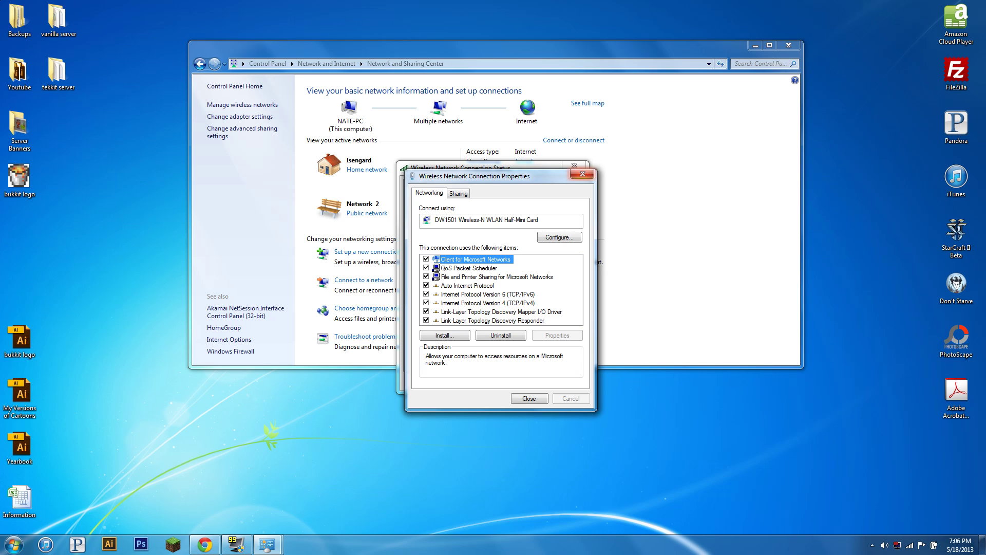
key(Return)
key(Return)
key(alt+F4)
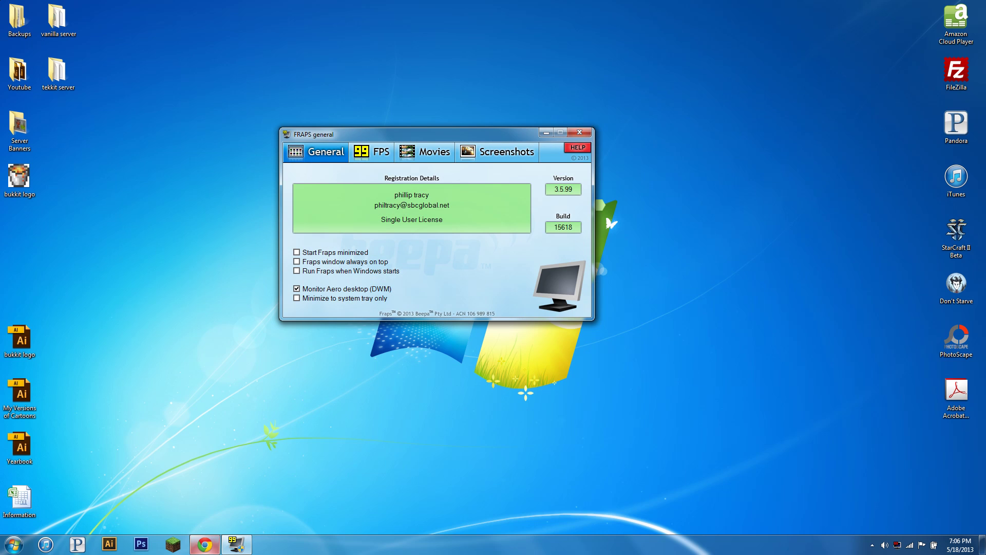
Step: Load the router admin page at 192.168.1.1 in a new Chrome tab and go to Single Port Forwarding
mouse_move(204, 545)
click(204, 544)
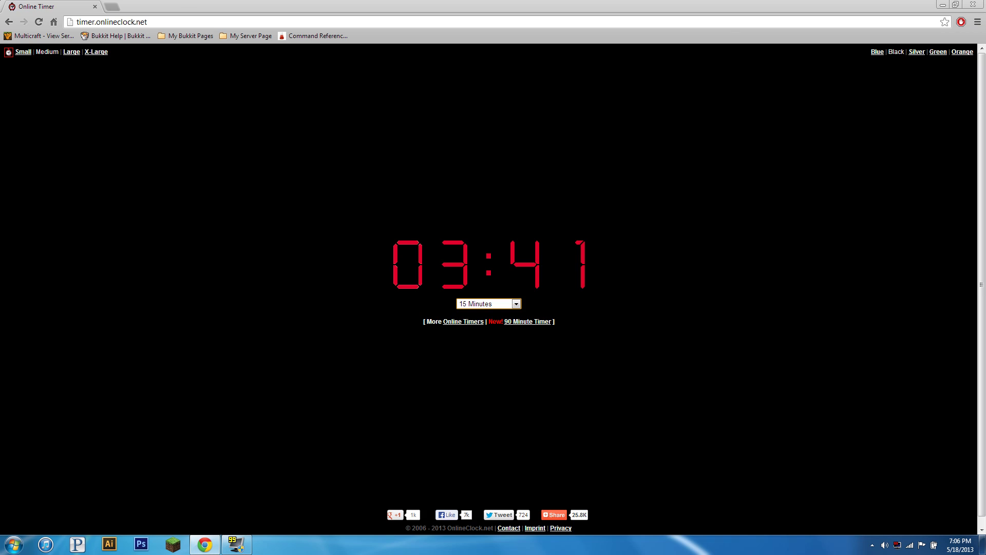
key(ctrl+t)
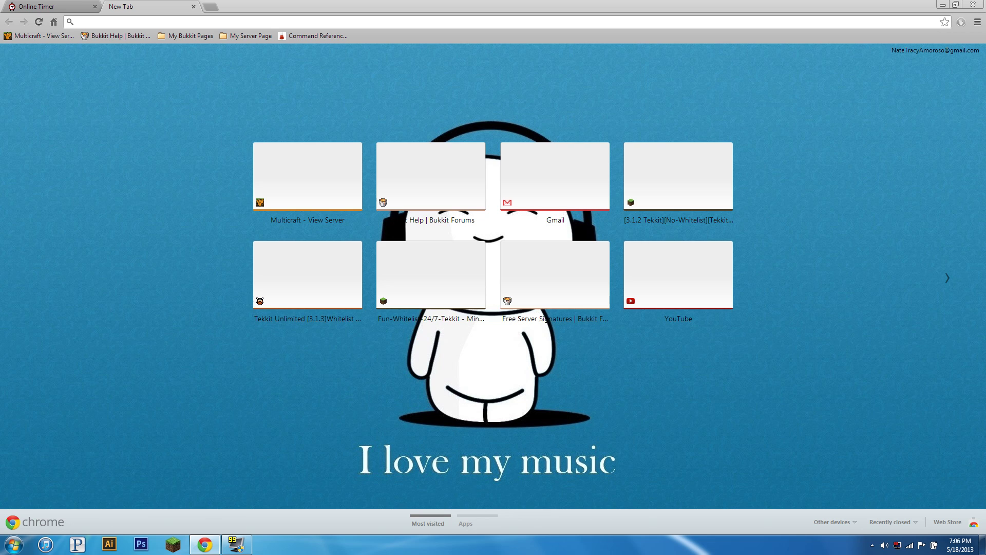
text(19)
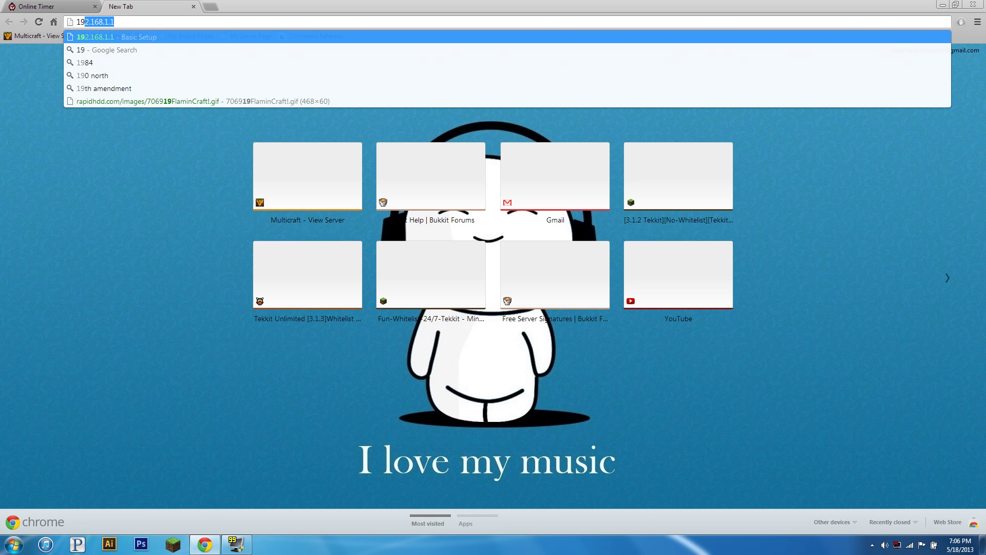
text(2.168.1.1)
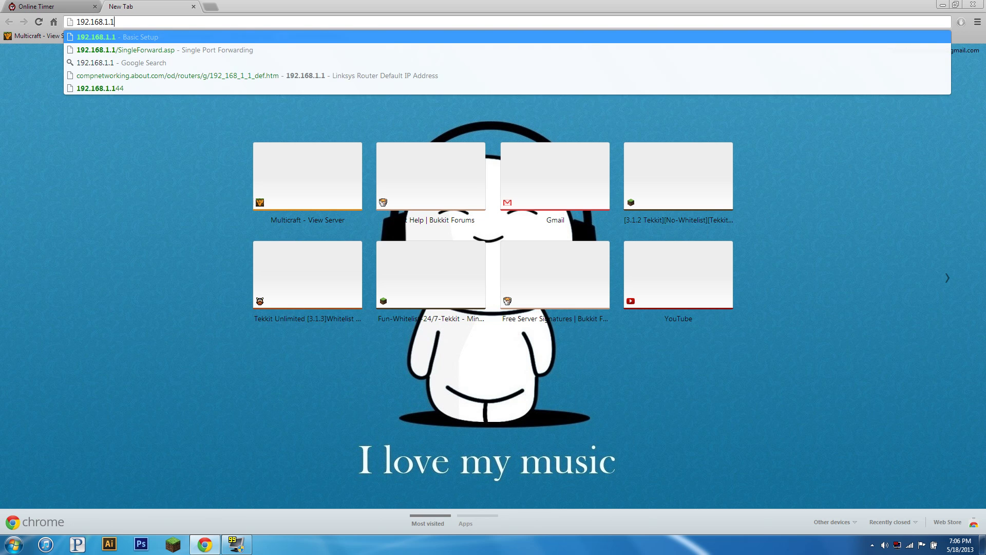
key(Return)
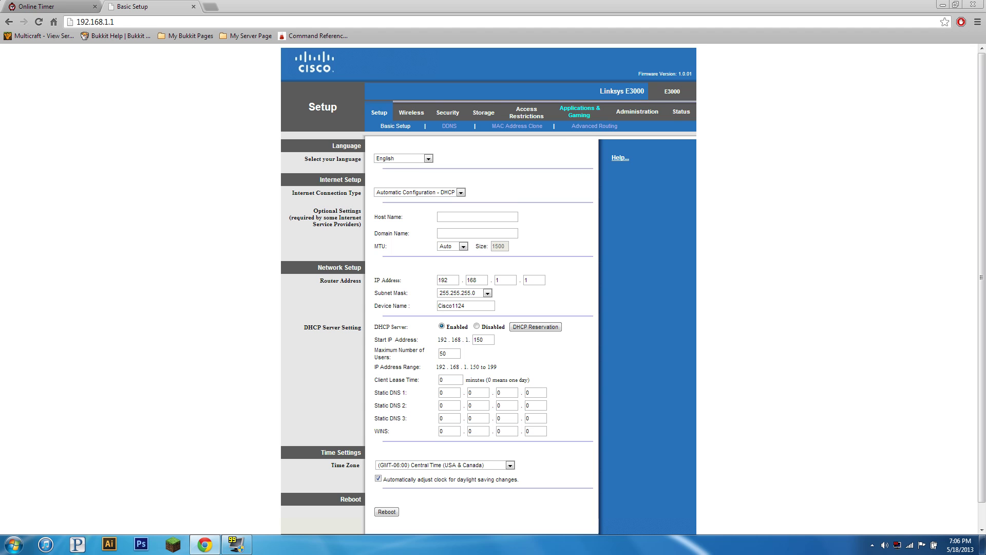
click(580, 111)
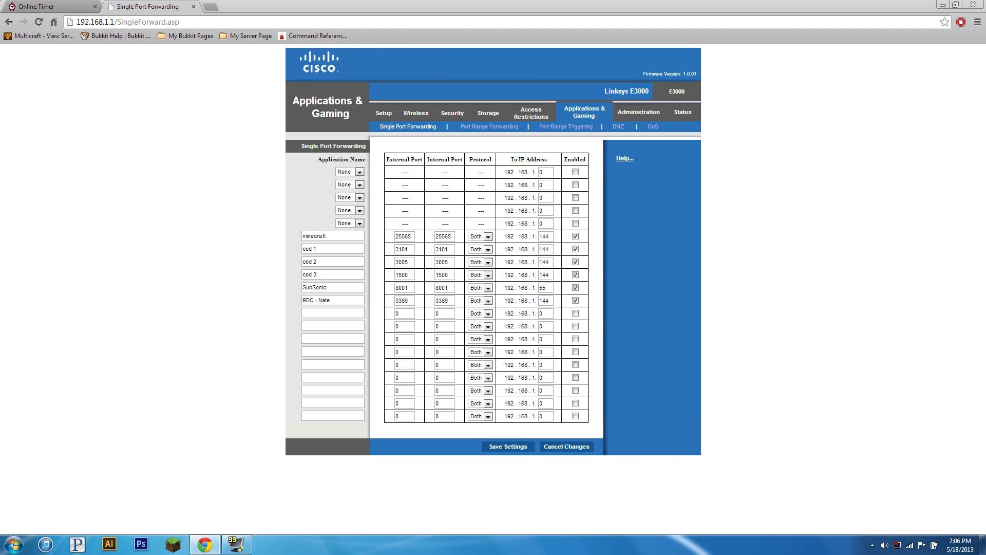
Step: Check the minecraft rule's external and internal ports 25565 and keep protocol Both
double_click(314, 236)
key(Tab)
key(Tab)
key(shift+Tab)
key(Tab)
key(Tab)
key(alt+Down)
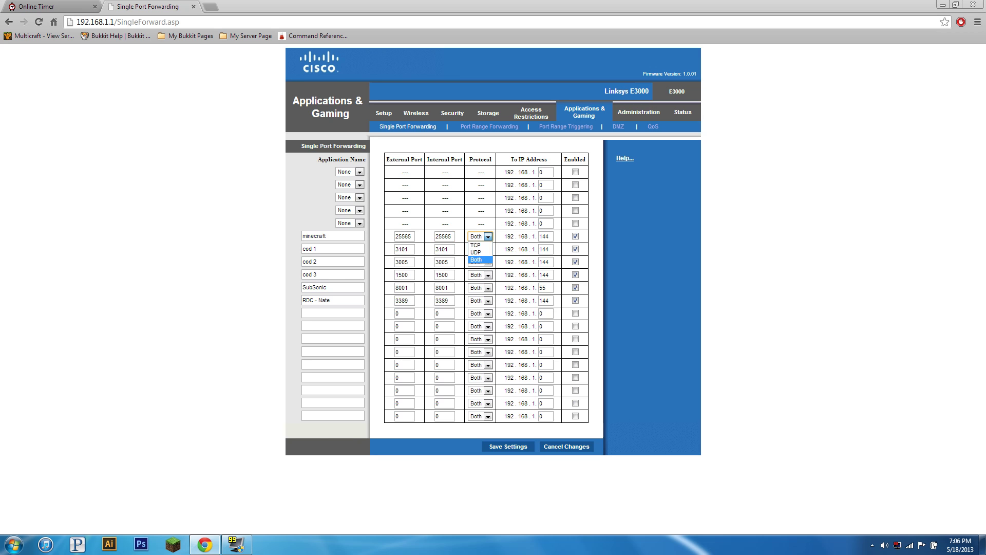
key(Up)
key(Up)
key(Down)
key(Down)
key(Return)
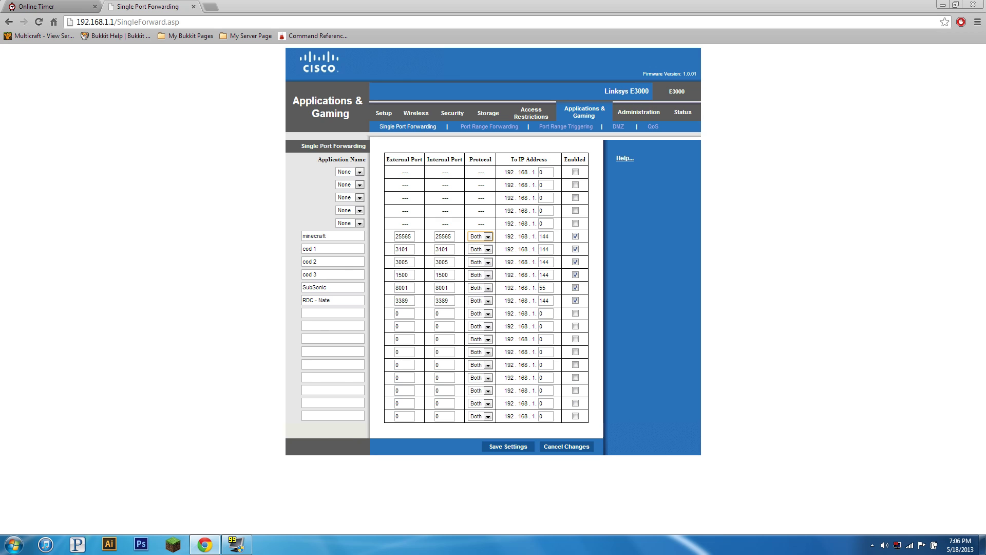
Step: Confirm the rule targets 192.168.1.144 and is enabled, then save the port forwarding settings
key(Tab)
key(shift+Left)
key(shift+Left)
key(shift+Left)
key(Right)
key(shift+Left)
key(shift+Left)
key(Tab)
click(566, 446)
click(210, 7)
Step: Search 'what is my ip' and highlight the public address 24.1.106.179
text(wha)
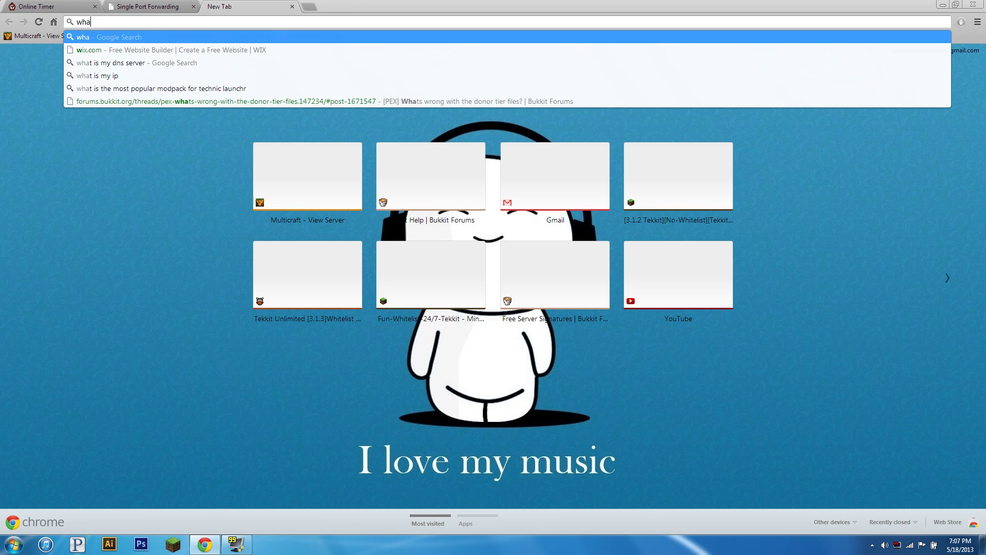
text(t is my ip)
key(Return)
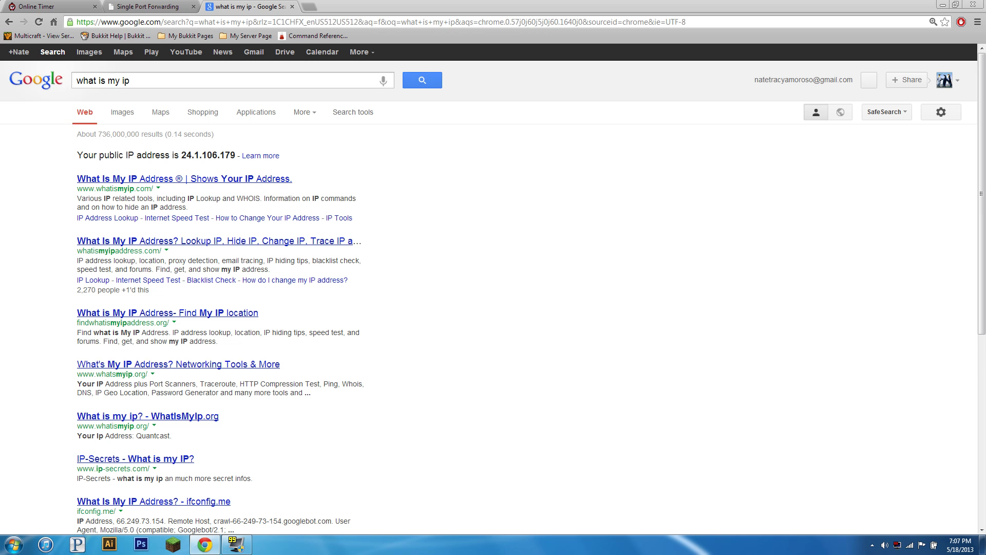
drag(181, 155, 237, 155)
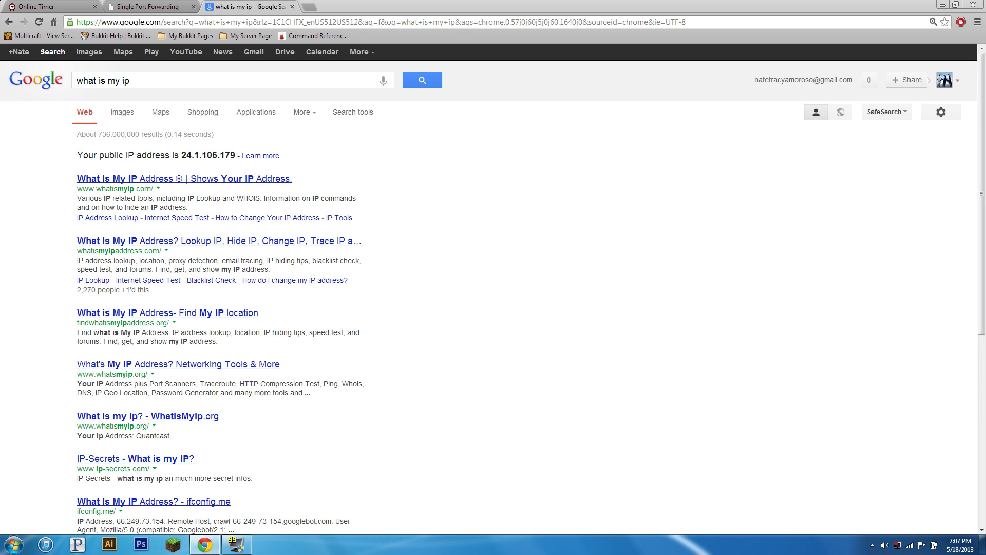
key(alt+Tab)
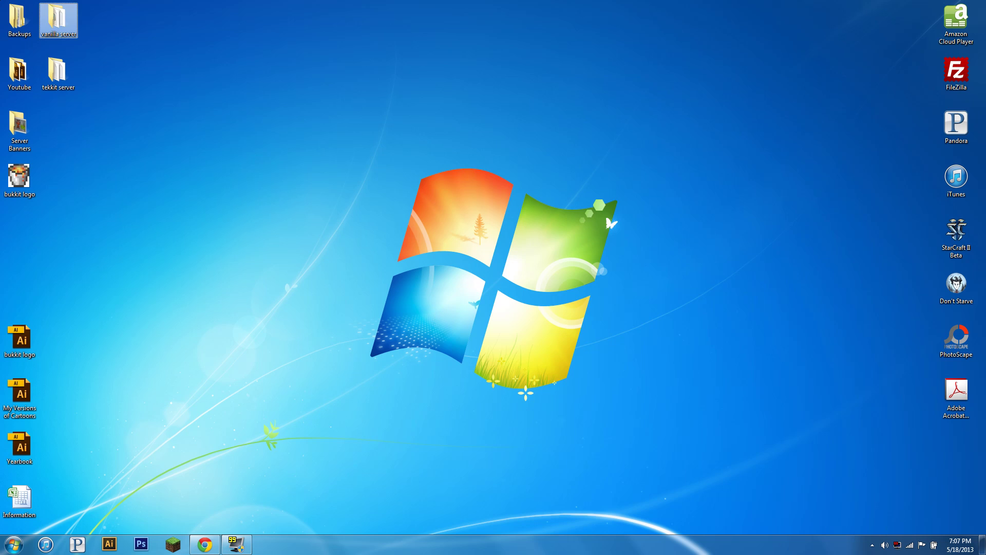
Step: Launch rundatserver.bat from the vanilla server folder to start the Minecraft server
double_click(58, 19)
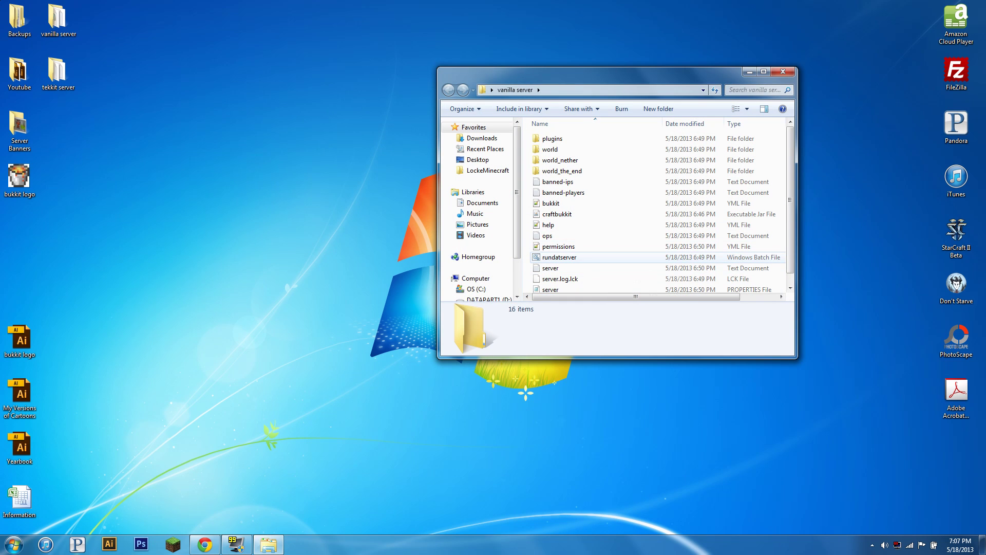
double_click(559, 256)
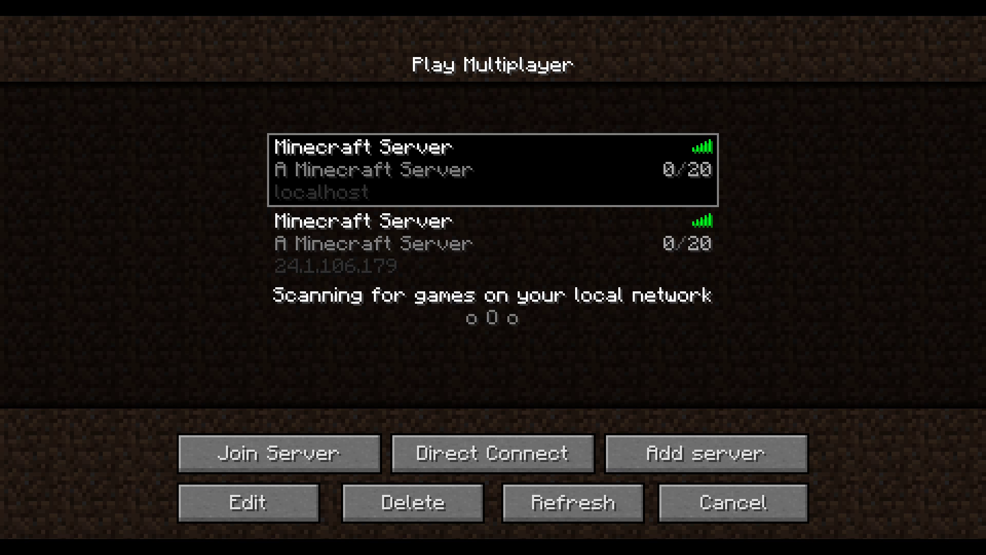
click(493, 243)
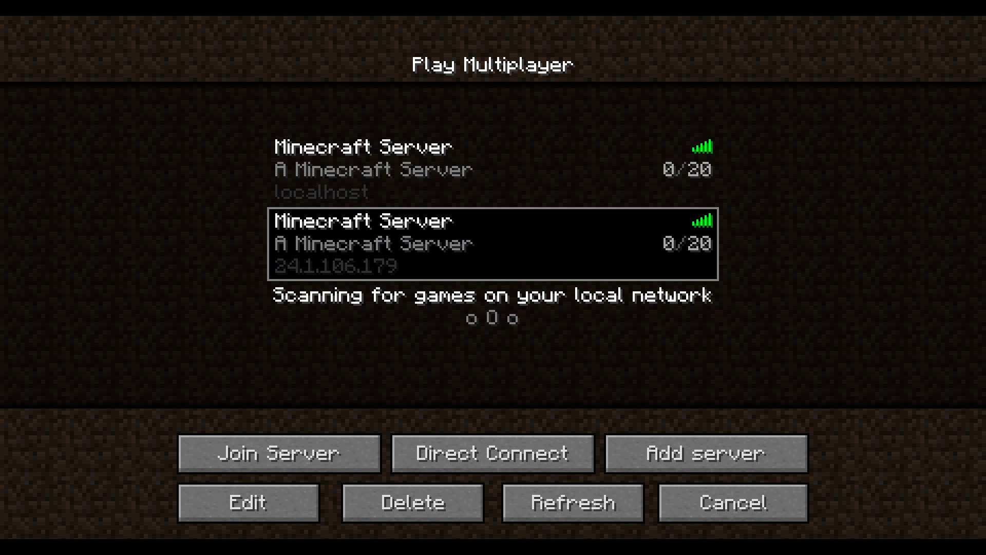
click(334, 447)
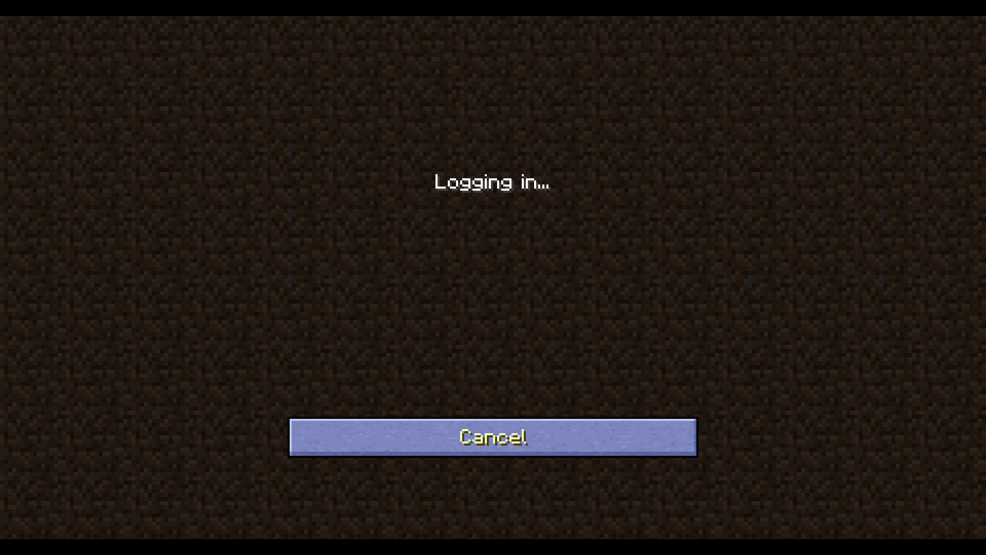